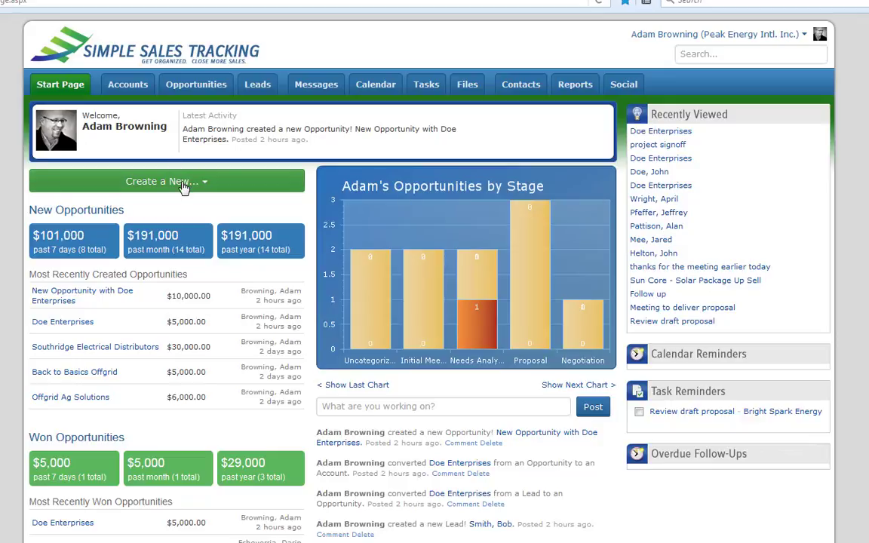
Start a lead import and open the lead import template CSV in Microsoft Excel
{"action": "left_click", "coordinate": [183, 186]}
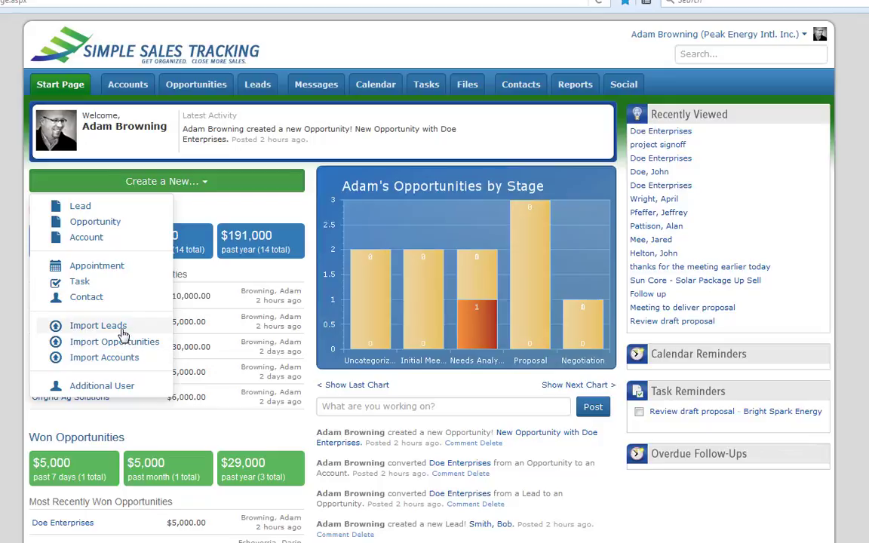
{"action": "left_click", "coordinate": [123, 325]}
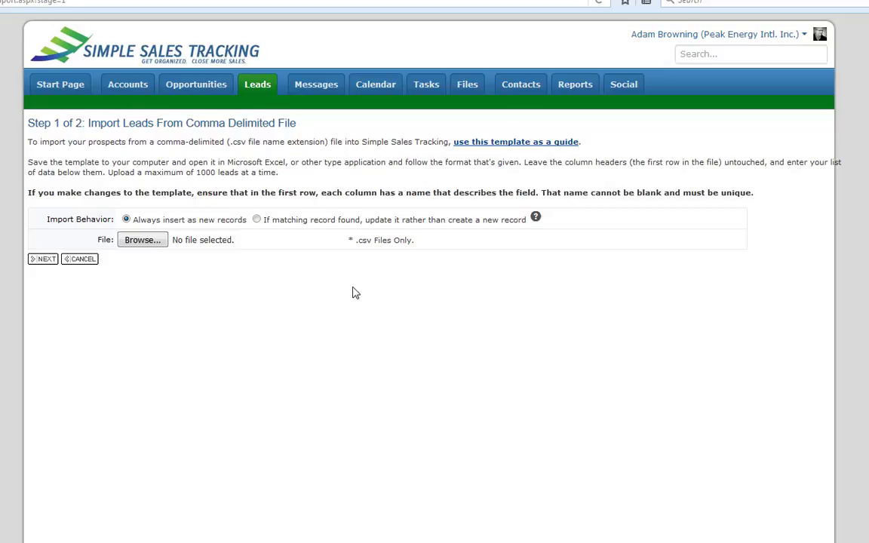
{"action": "left_click", "coordinate": [463, 144]}
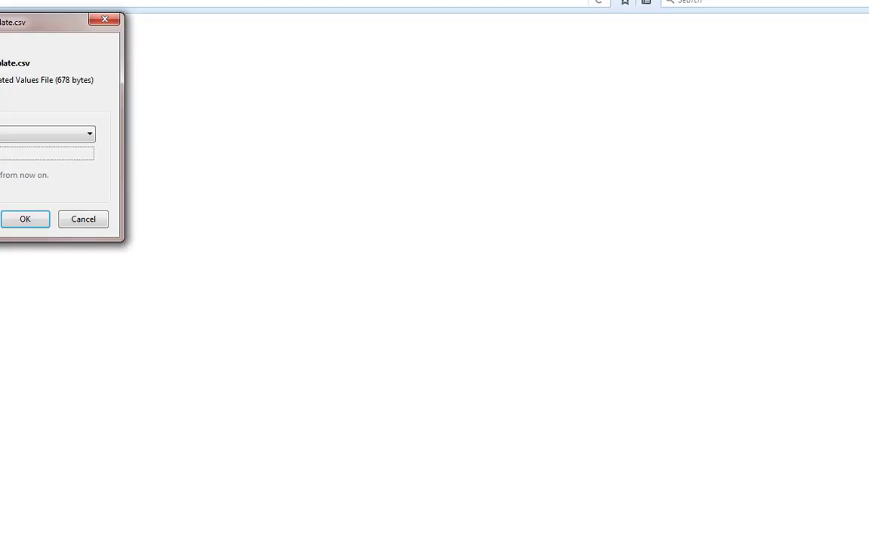
{"action": "left_click", "coordinate": [38, 220]}
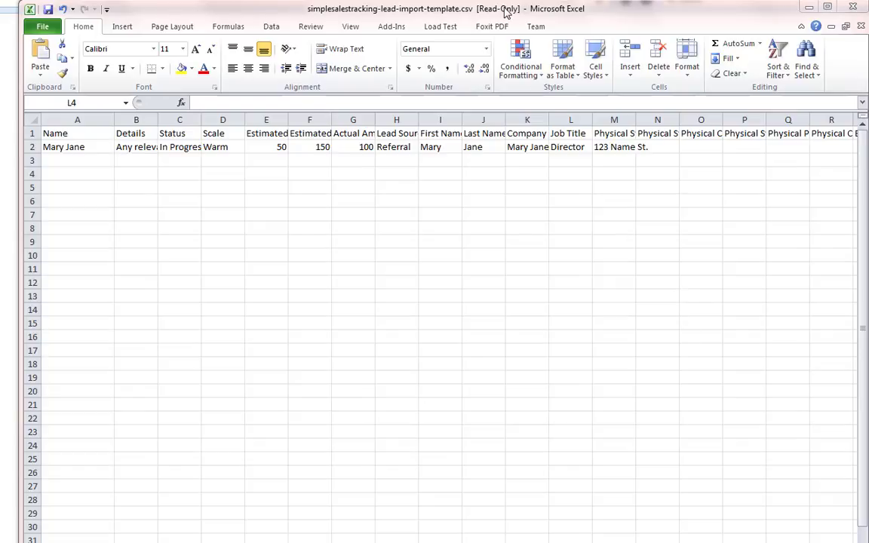
Save a copy of the read-only lead import template
{"action": "left_click", "coordinate": [453, 9]}
{"action": "key", "text": "ctrl+s"}
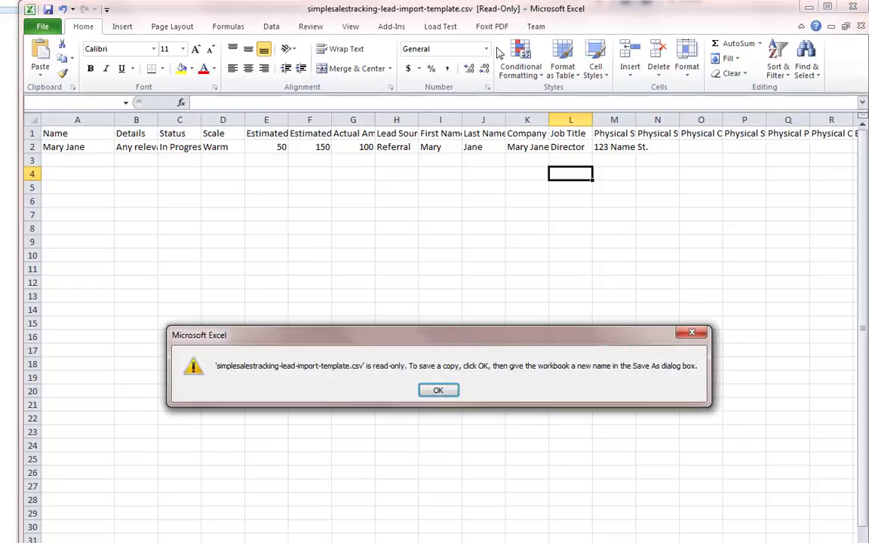
{"action": "left_click", "coordinate": [441, 393]}
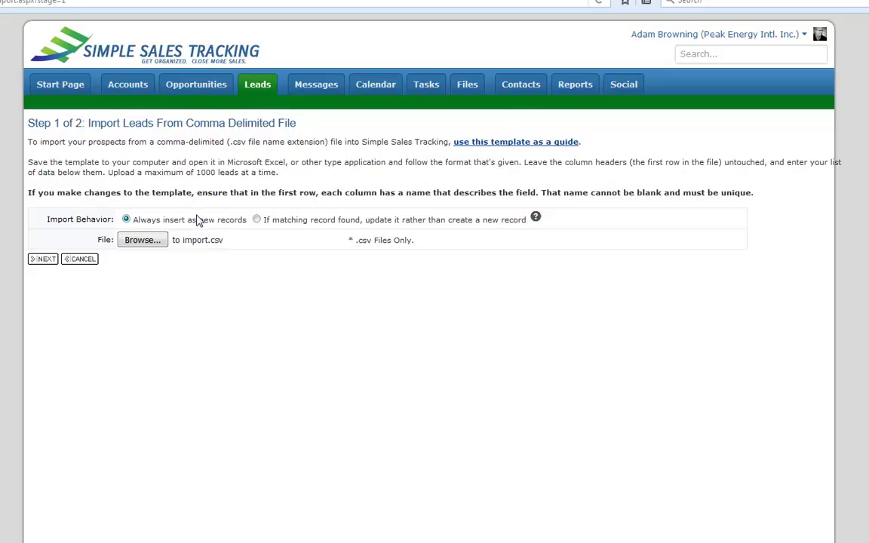
Set the import behavior to always insert as new records and continue with "to import.csv" to the field-linking stage
{"action": "left_click", "coordinate": [257, 220]}
{"action": "left_click", "coordinate": [126, 220]}
{"action": "mouse_move", "coordinate": [535, 217]}
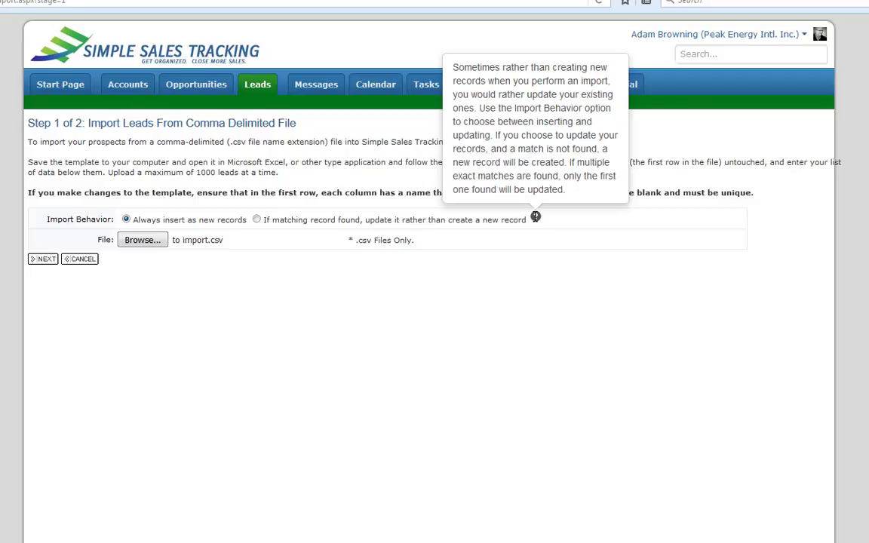
{"action": "left_click", "coordinate": [45, 261]}
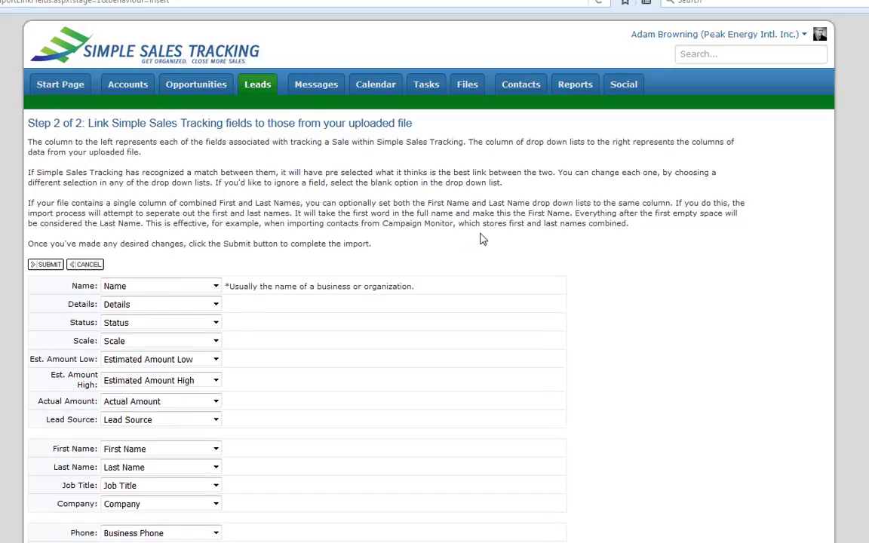
Review the suggested field links for the uploaded file and the file columns offered for the Name field
{"action": "scroll", "coordinate": [482, 239], "scroll_direction": "down", "scroll_amount": 2}
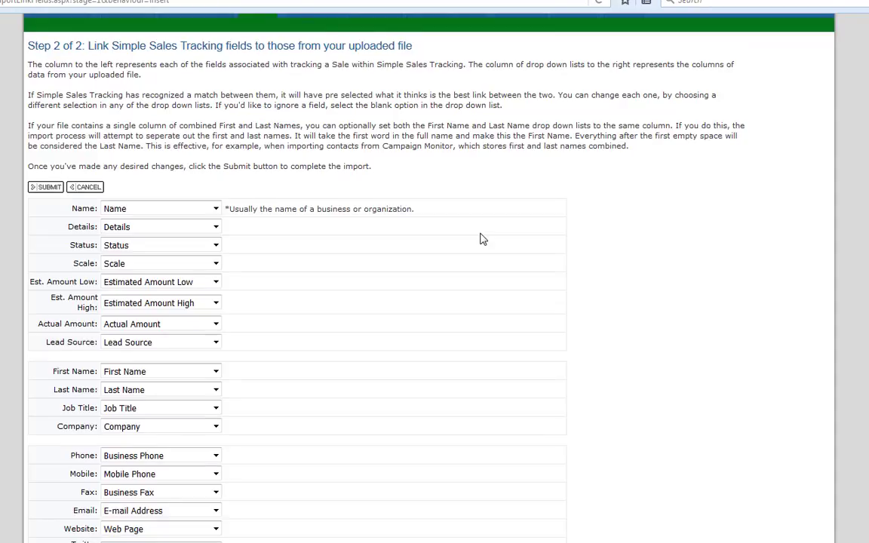
{"action": "scroll", "coordinate": [482, 239], "scroll_direction": "down", "scroll_amount": 7}
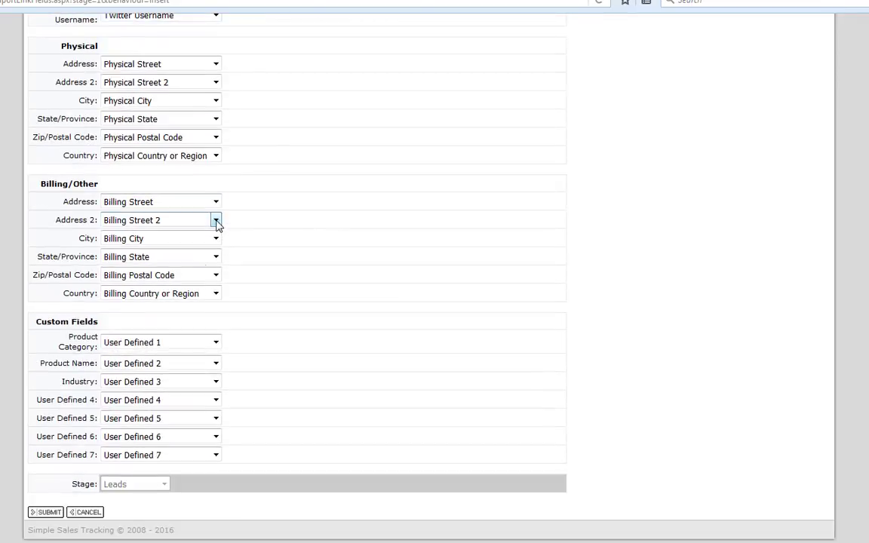
{"action": "scroll", "coordinate": [172, 236], "scroll_direction": "up", "scroll_amount": 3}
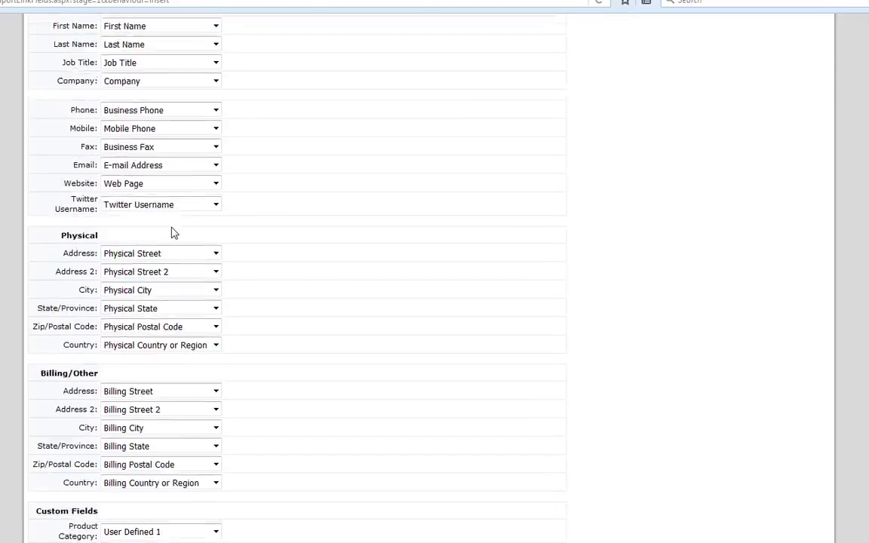
{"action": "scroll", "coordinate": [172, 234], "scroll_direction": "up", "scroll_amount": 6}
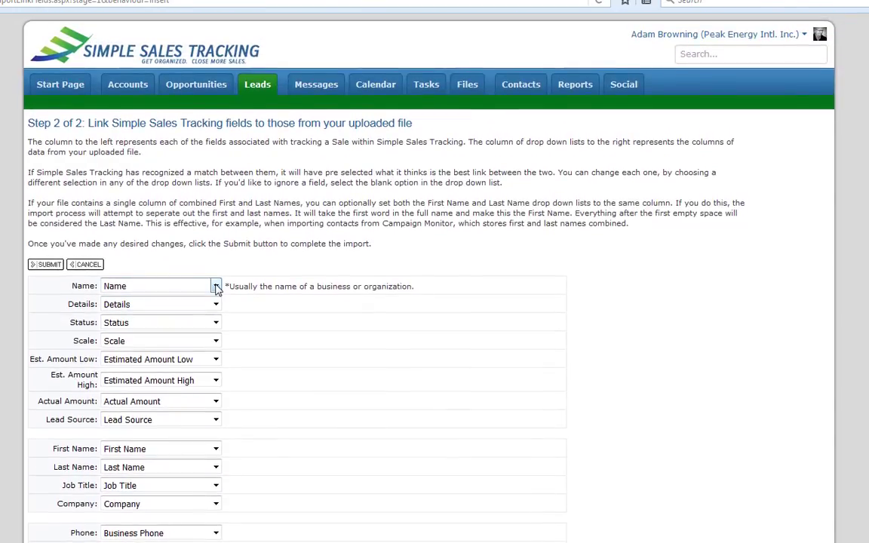
{"action": "left_click", "coordinate": [217, 287]}
{"action": "scroll", "coordinate": [222, 437], "scroll_direction": "down", "scroll_amount": 6}
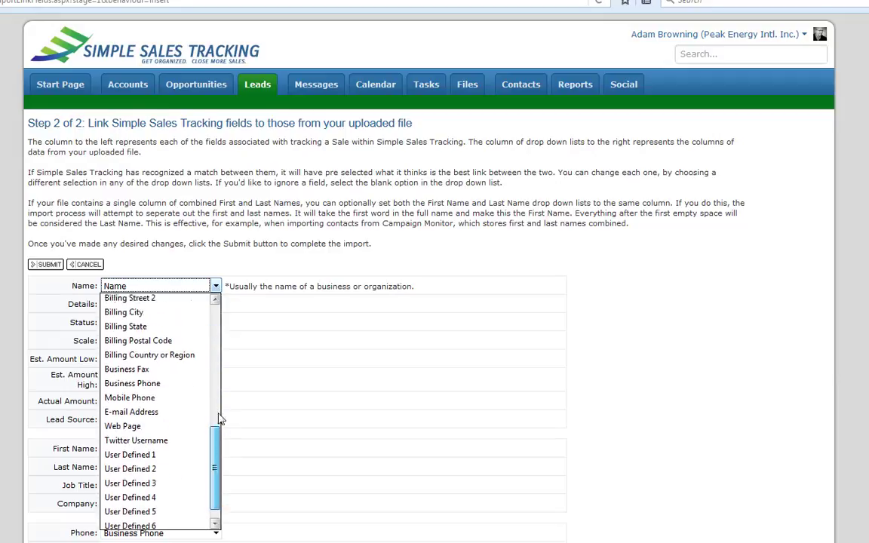
{"action": "scroll", "coordinate": [221, 418], "scroll_direction": "up", "scroll_amount": 6}
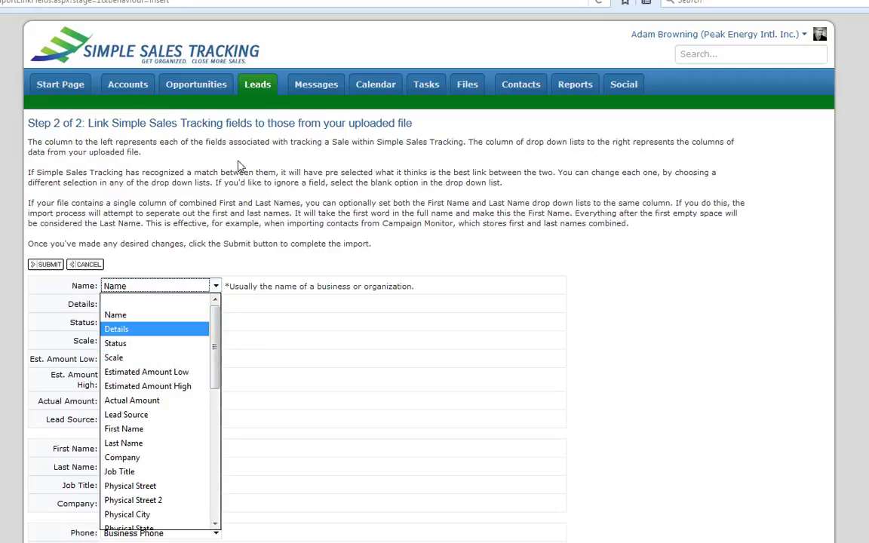
{"action": "left_click_drag", "start_coordinate": [94, 142], "coordinate": [163, 225]}
{"action": "left_click", "coordinate": [164, 226]}
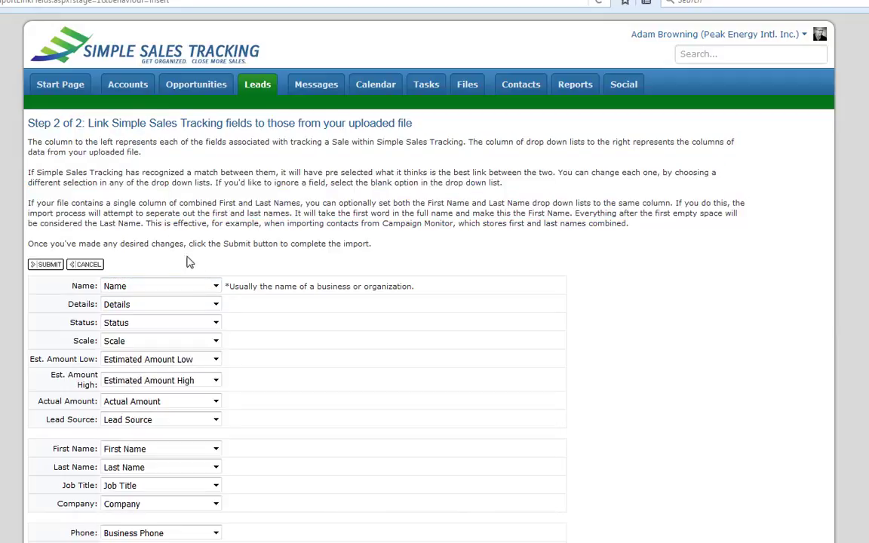
{"action": "left_click", "coordinate": [215, 286]}
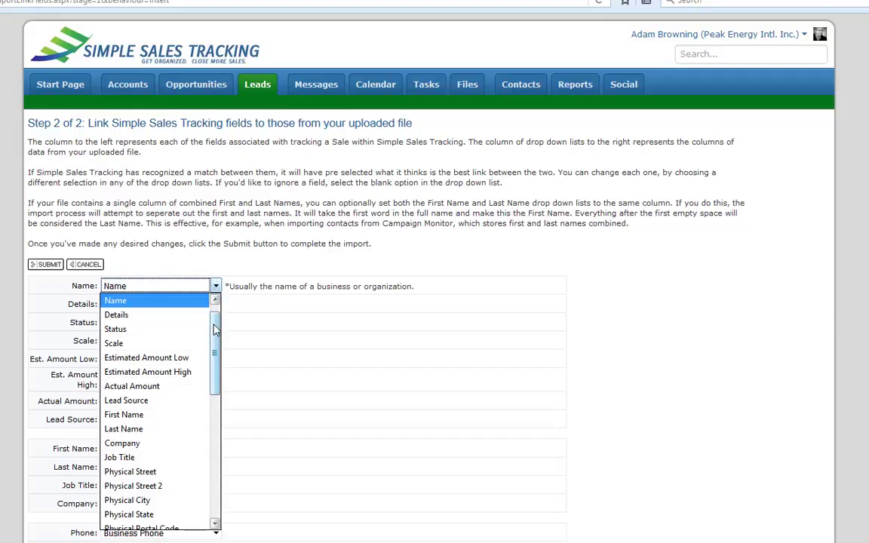
{"action": "left_click_drag", "start_coordinate": [215, 329], "coordinate": [217, 287]}
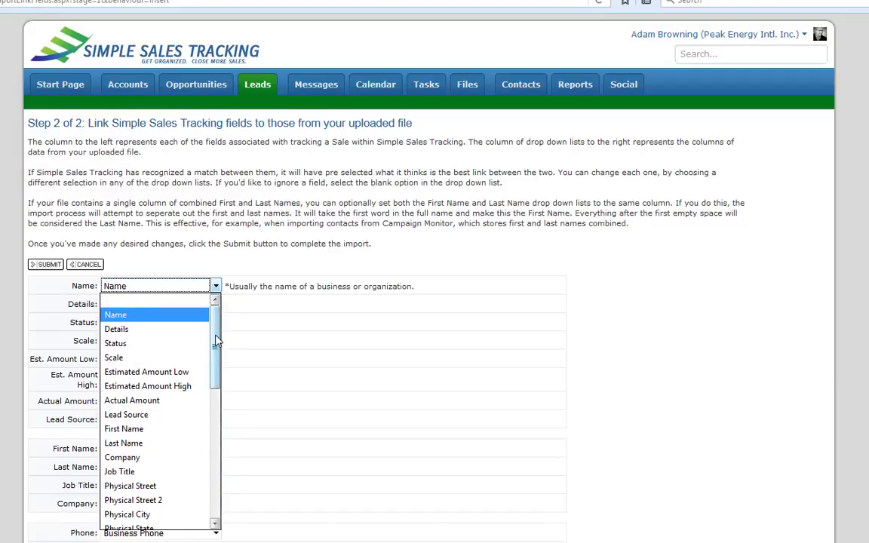
{"action": "left_click", "coordinate": [216, 287]}
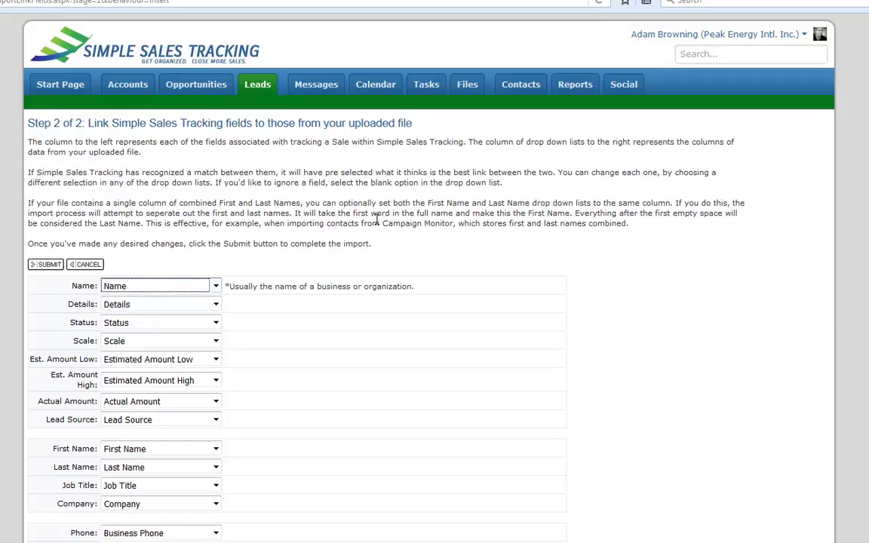
Check the contact, physical and billing address links, and re-examine the column choices for the Name field
{"action": "scroll", "coordinate": [179, 238], "scroll_direction": "down", "scroll_amount": 3}
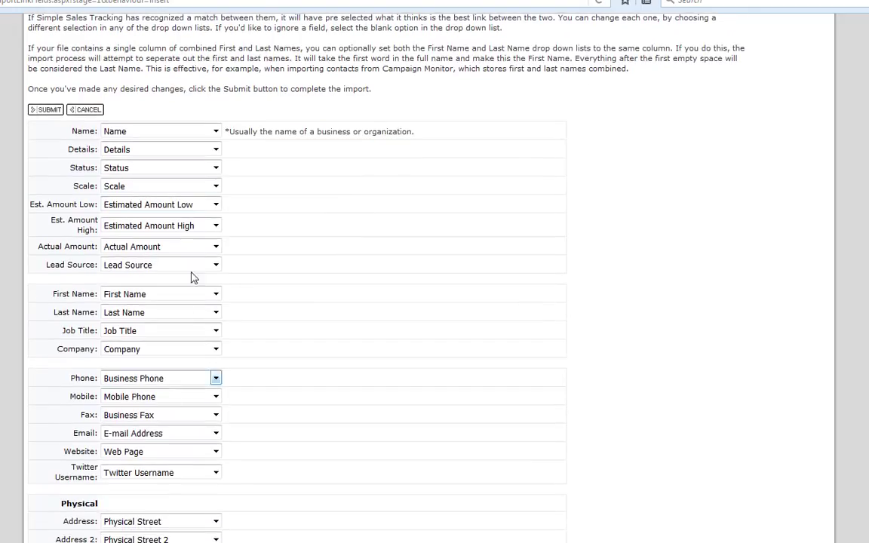
{"action": "scroll", "coordinate": [181, 336], "scroll_direction": "down", "scroll_amount": 6}
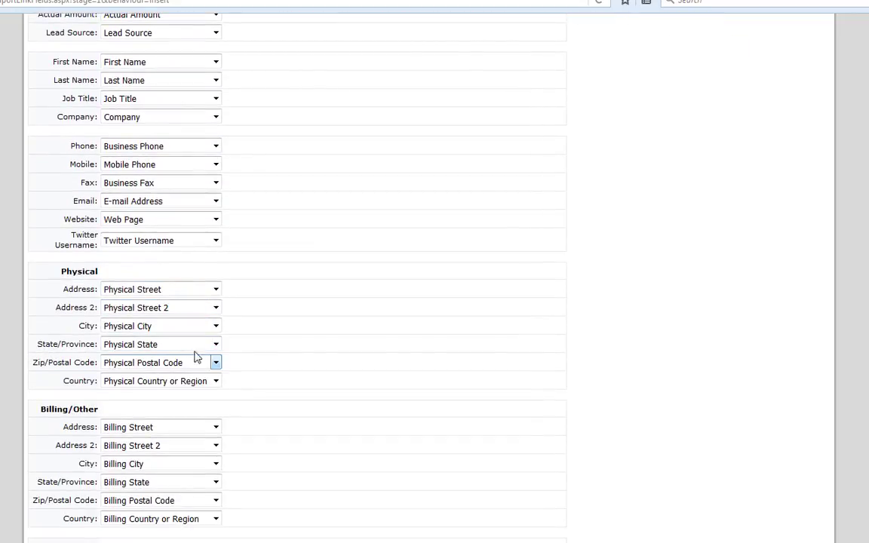
{"action": "scroll", "coordinate": [195, 354], "scroll_direction": "up", "scroll_amount": 9}
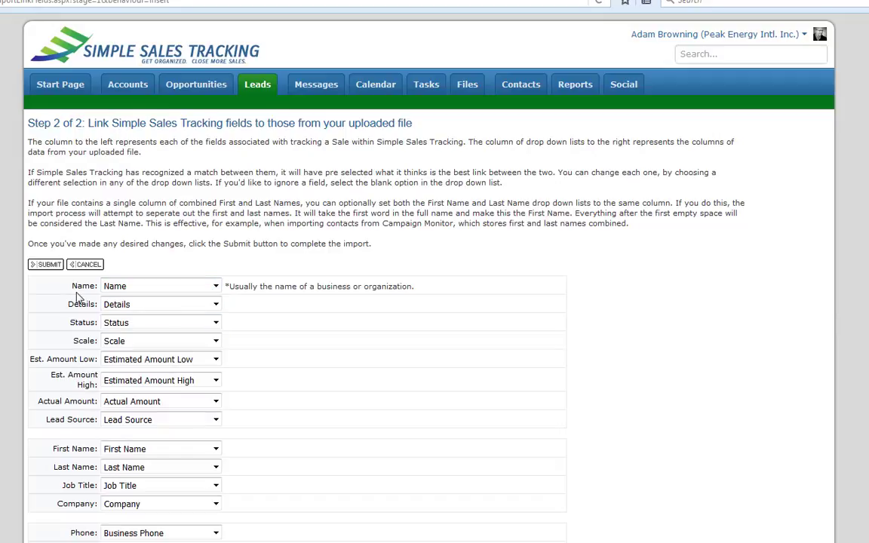
{"action": "left_click_drag", "start_coordinate": [71, 286], "coordinate": [96, 288]}
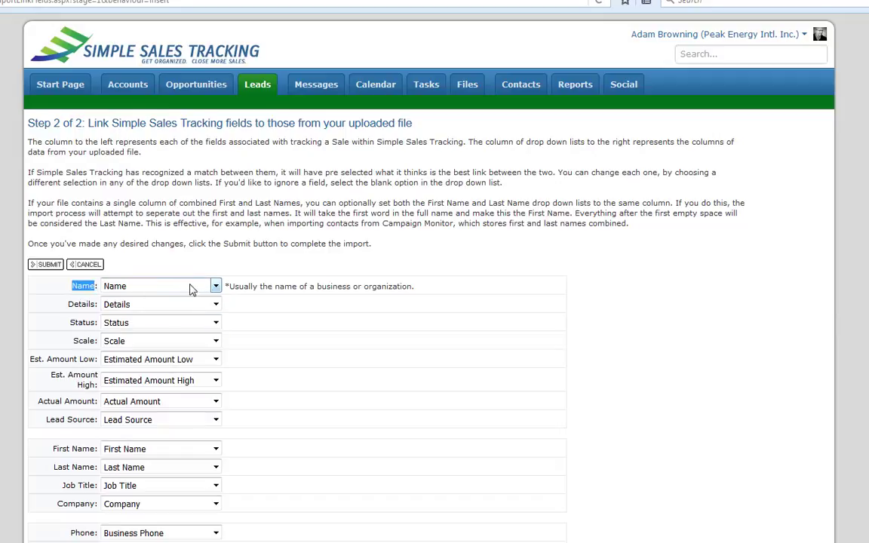
{"action": "left_click", "coordinate": [216, 286]}
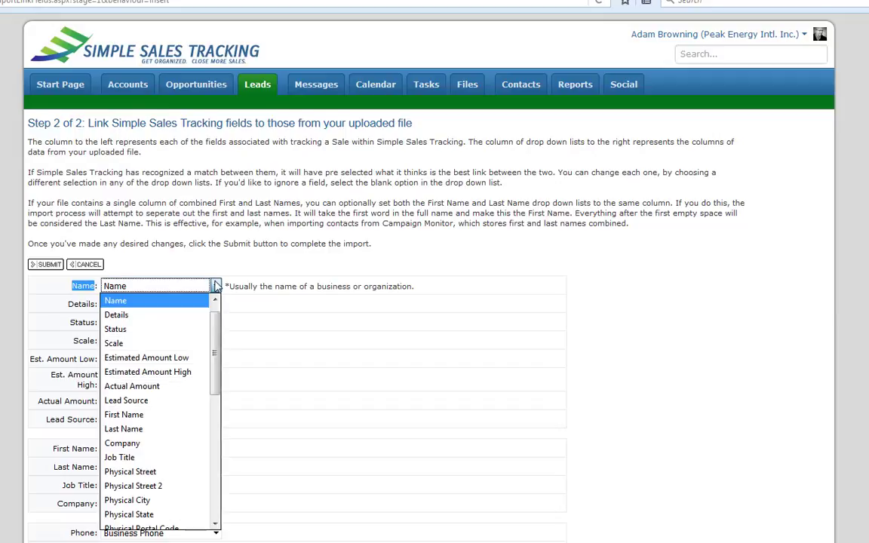
{"action": "mouse_move", "coordinate": [217, 320]}
{"action": "left_mouse_down"}
{"action": "mouse_move", "coordinate": [230, 347]}
{"action": "mouse_move", "coordinate": [231, 386]}
{"action": "mouse_move", "coordinate": [223, 323]}
{"action": "left_mouse_up"}
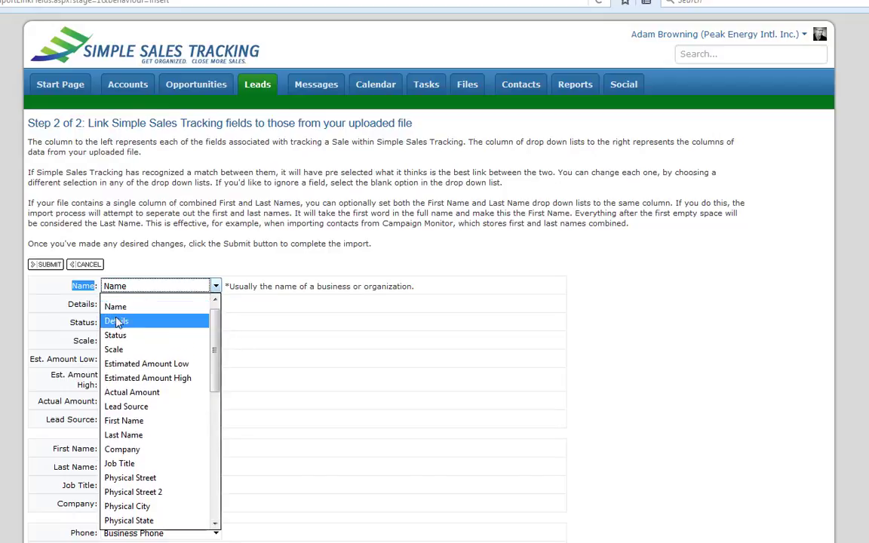
{"action": "left_click", "coordinate": [122, 238]}
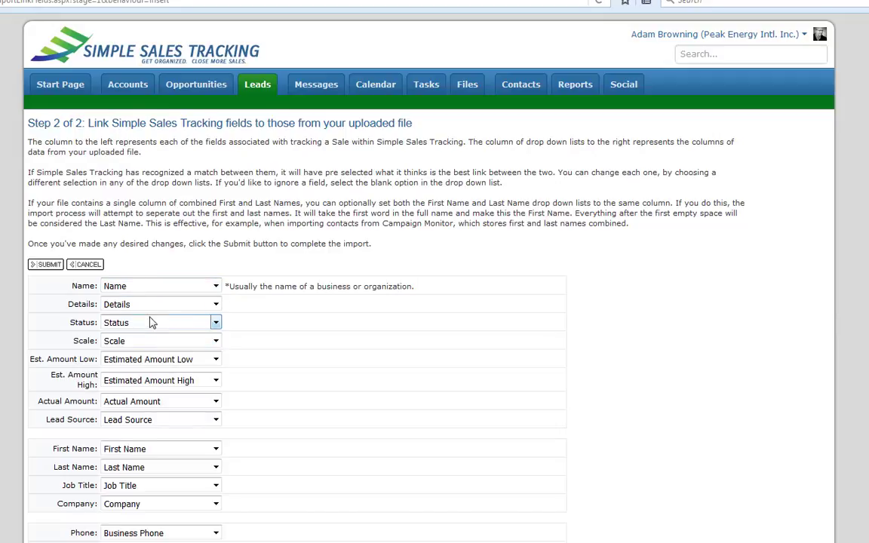
{"action": "left_click", "coordinate": [155, 286]}
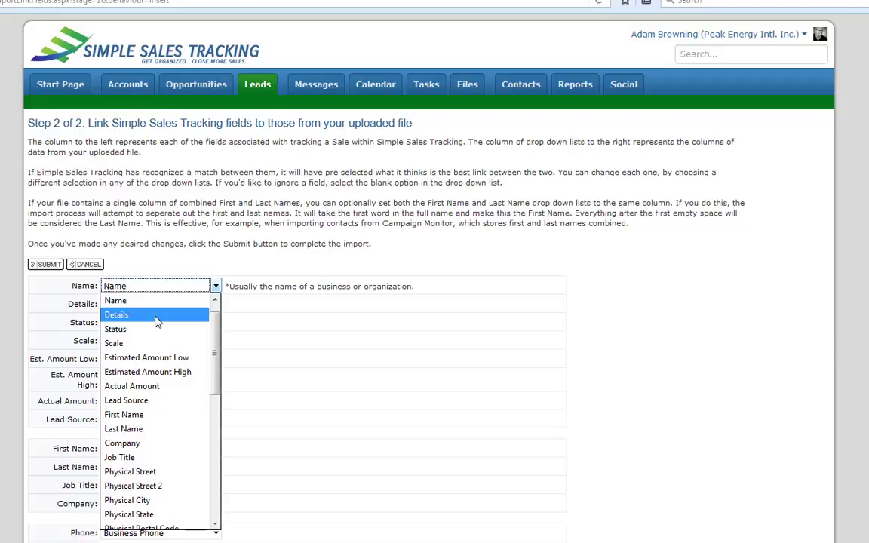
{"action": "left_click", "coordinate": [135, 266]}
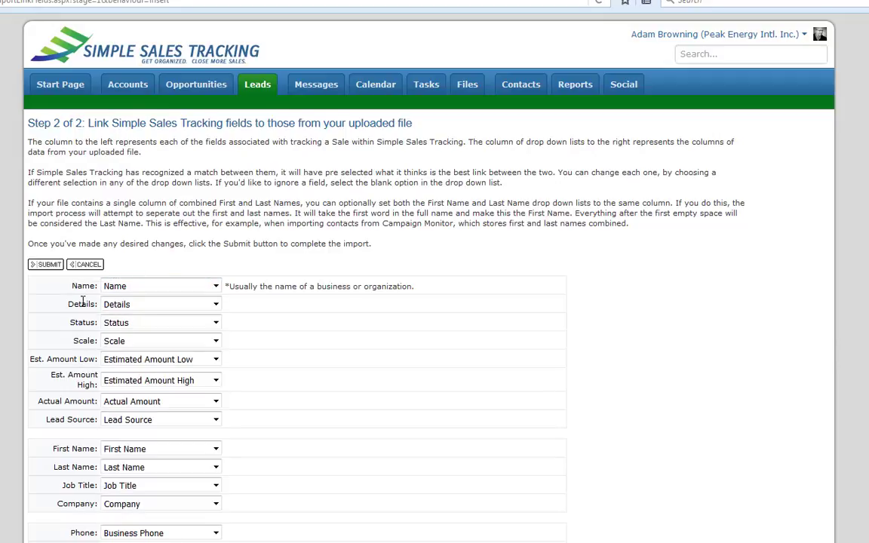
Submit the lead import with the preselected field links
{"action": "scroll", "coordinate": [345, 291], "scroll_direction": "down", "scroll_amount": 1}
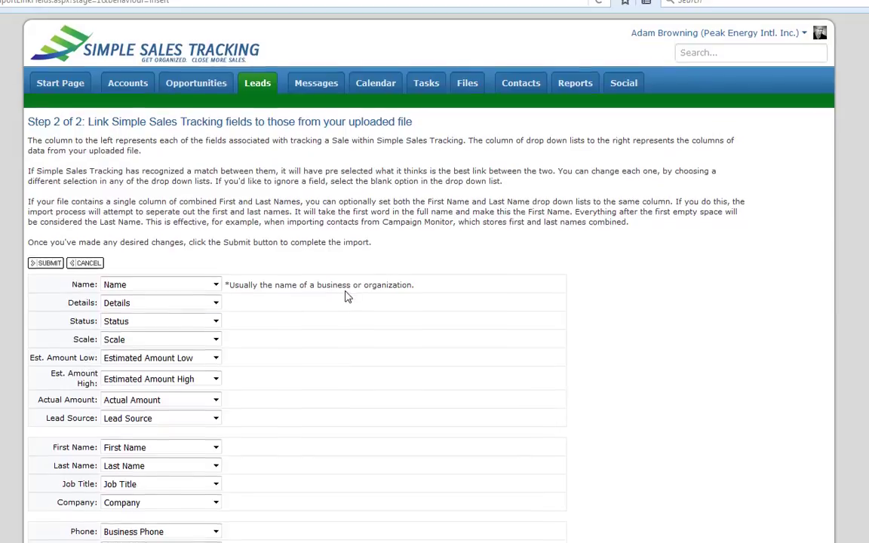
{"action": "scroll", "coordinate": [345, 296], "scroll_direction": "down", "scroll_amount": 10}
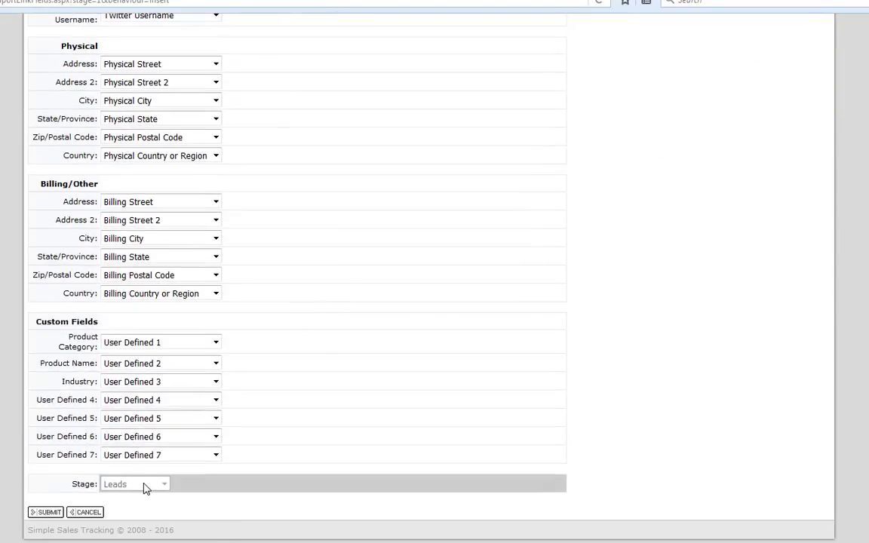
{"action": "left_click", "coordinate": [45, 513]}
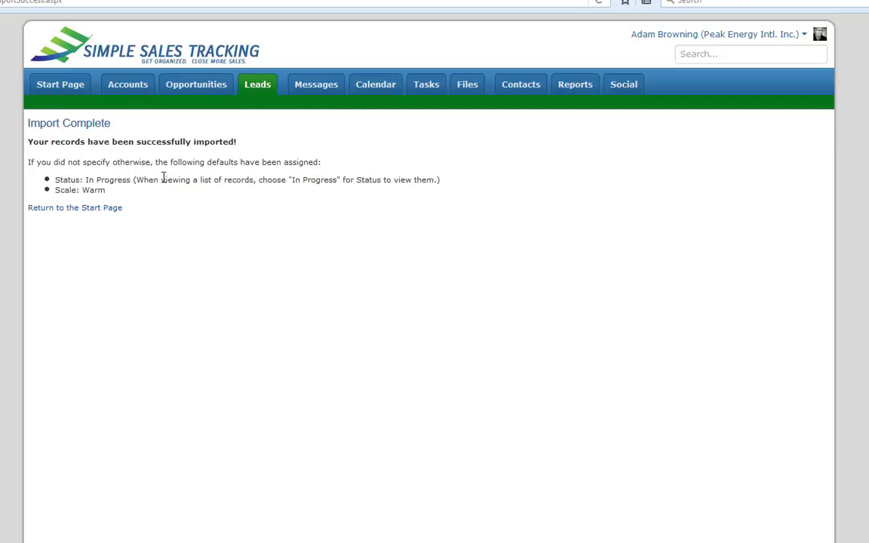
Open the imported lead with the Referral source from the Leads list and check the Status in its record
{"action": "left_click", "coordinate": [249, 95]}
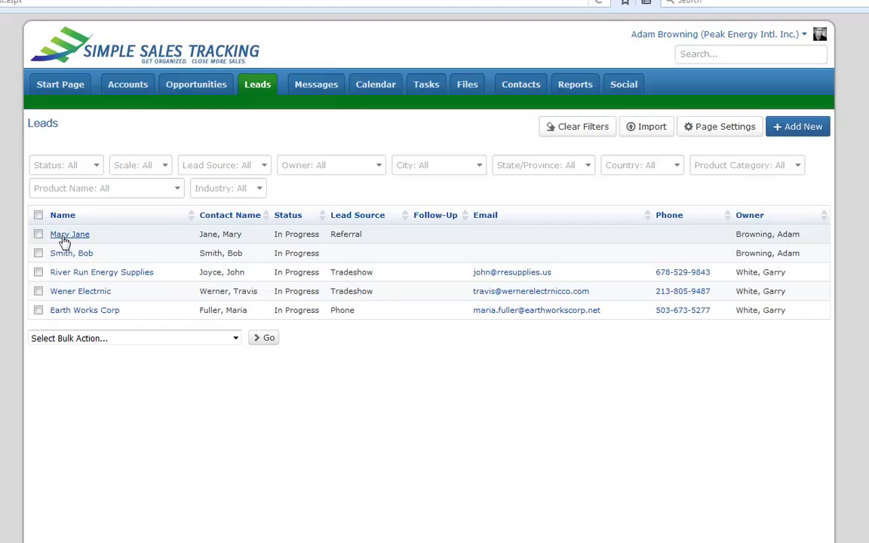
{"action": "left_click", "coordinate": [79, 238]}
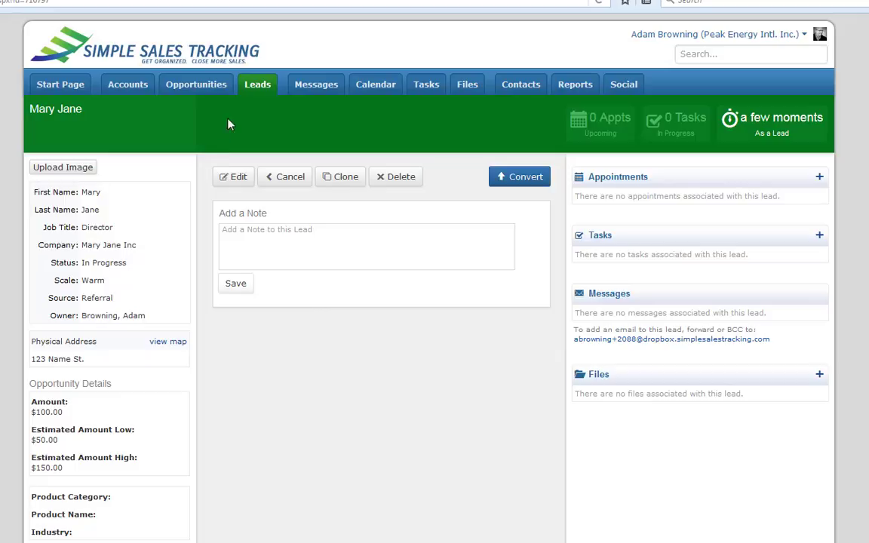
{"action": "left_click", "coordinate": [239, 84]}
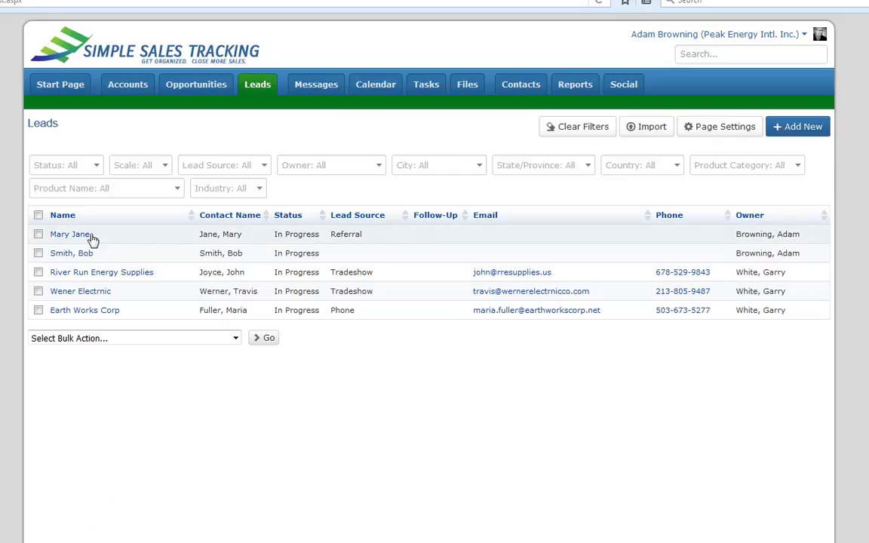
{"action": "left_click", "coordinate": [87, 237]}
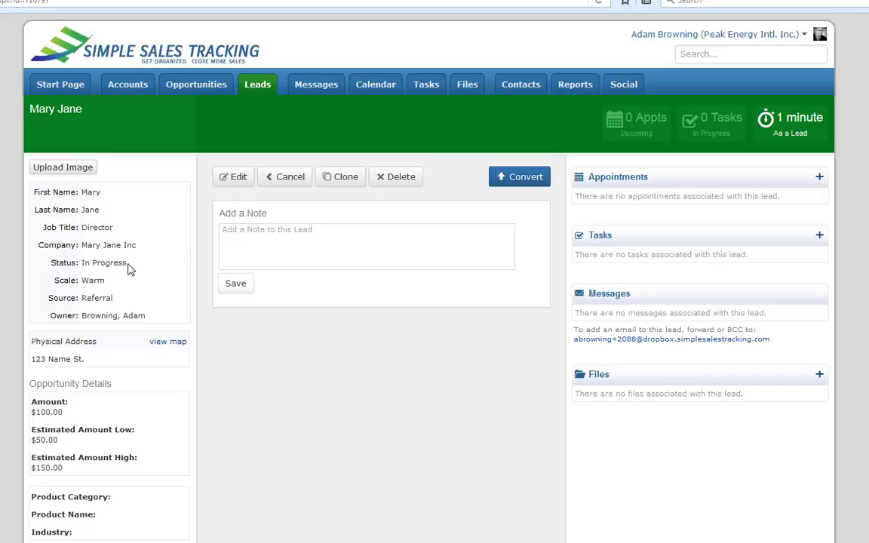
{"action": "left_click_drag", "start_coordinate": [128, 264], "coordinate": [79, 263]}
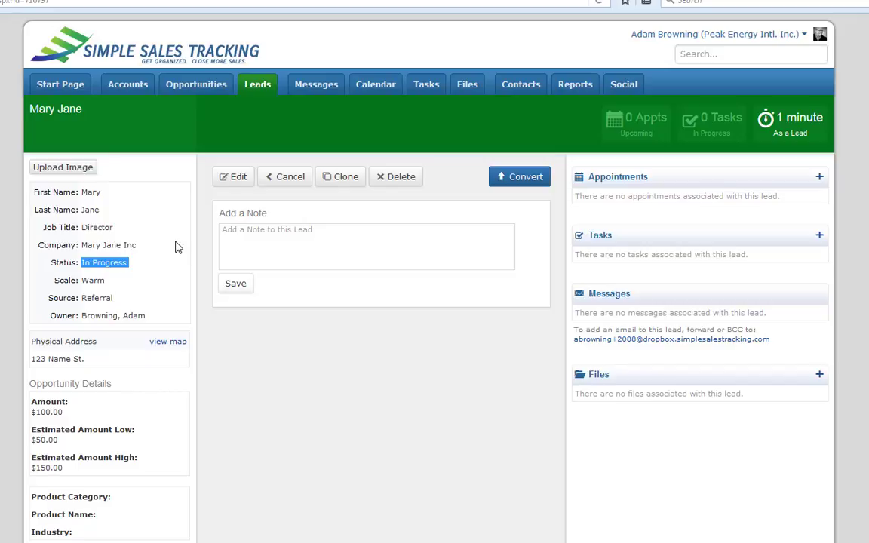
Review the imported lead's details from First Name down to Scale in its record
{"action": "left_click", "coordinate": [84, 225]}
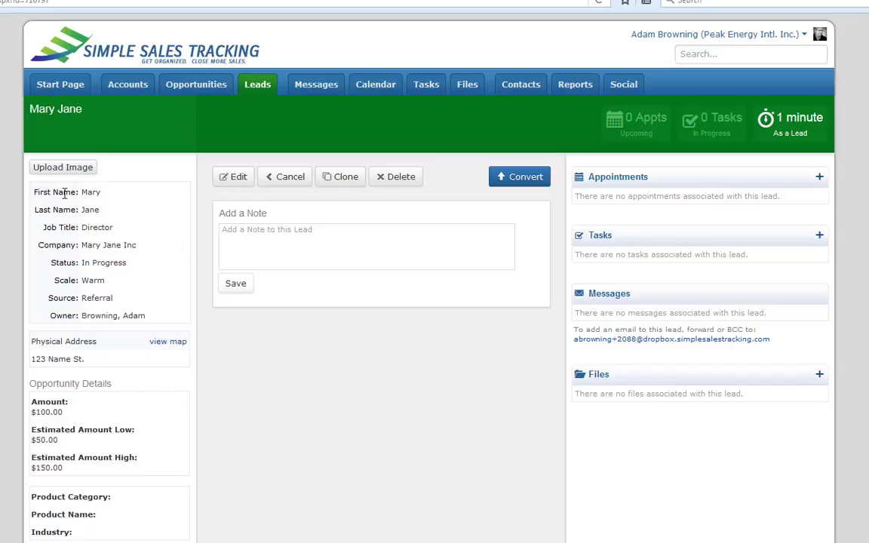
{"action": "left_click_drag", "start_coordinate": [82, 193], "coordinate": [90, 282]}
{"action": "left_click", "coordinate": [90, 283]}
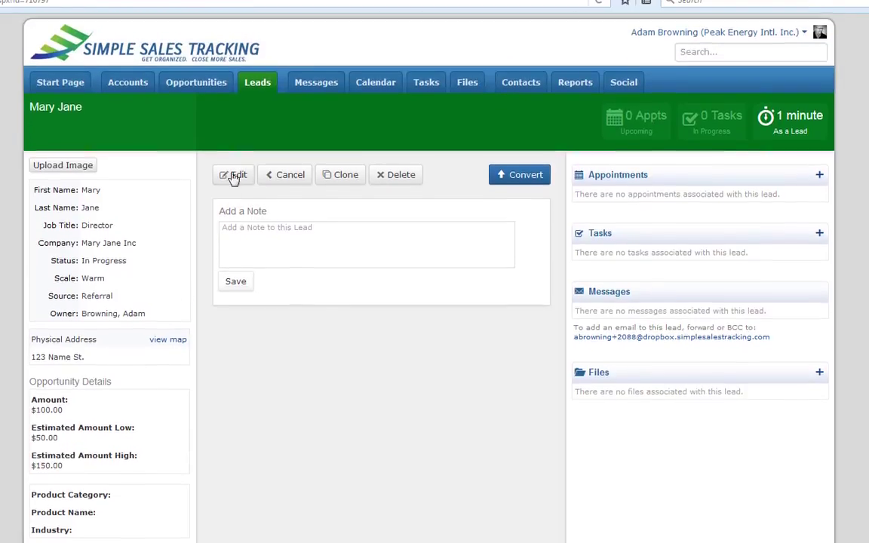
Select all leads in the Leads list and choose the Delete Selected bulk action without running it
{"action": "left_click", "coordinate": [256, 86]}
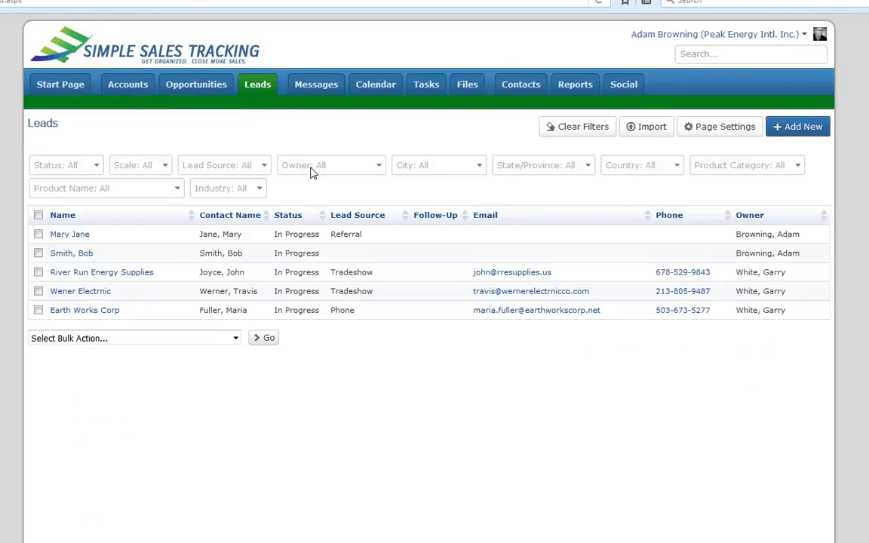
{"action": "scroll", "coordinate": [413, 221], "scroll_direction": "down", "scroll_amount": 2}
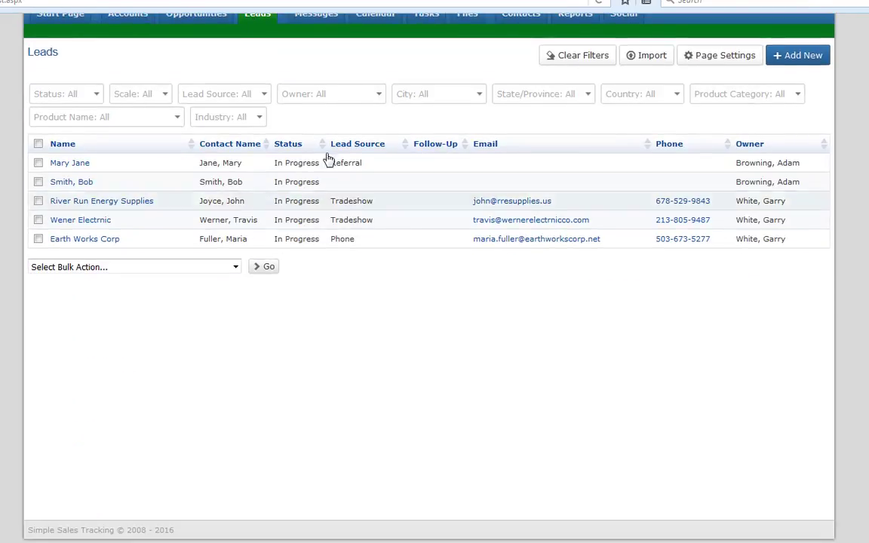
{"action": "left_click", "coordinate": [39, 144]}
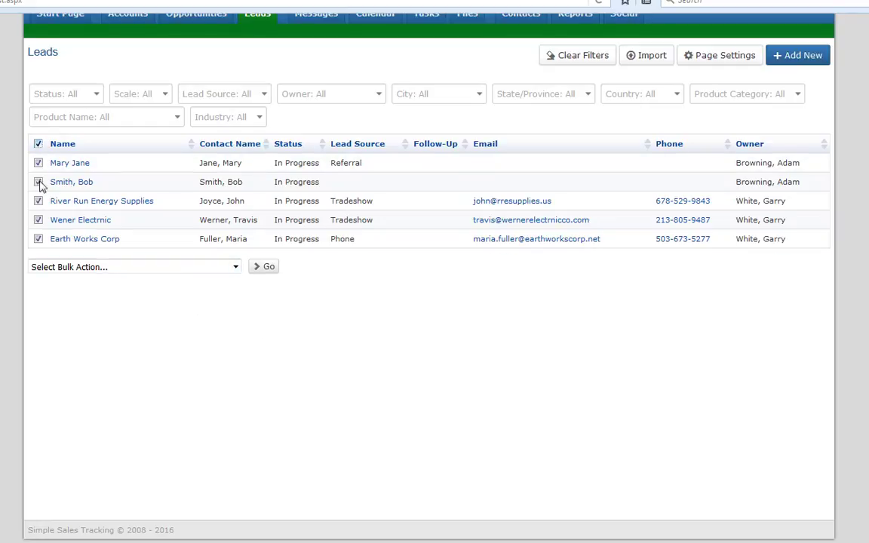
{"action": "left_click", "coordinate": [126, 268]}
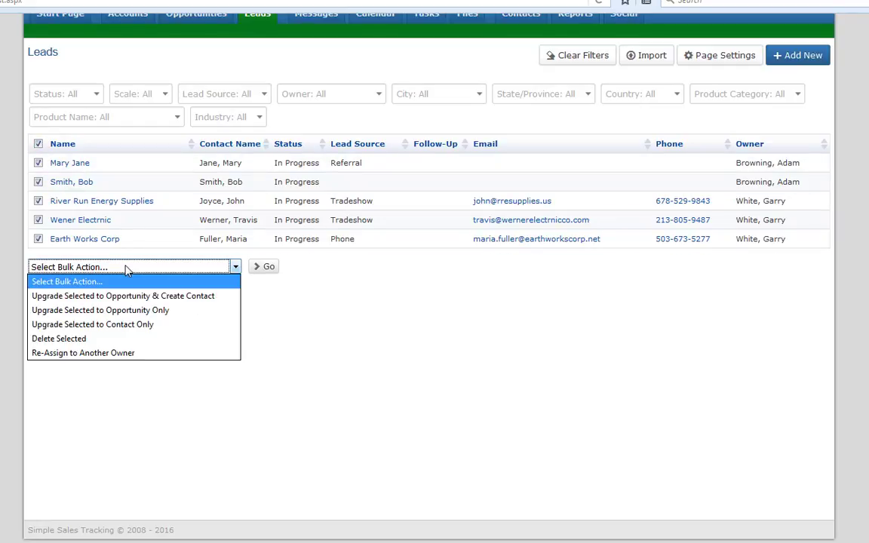
{"action": "left_click", "coordinate": [101, 338]}
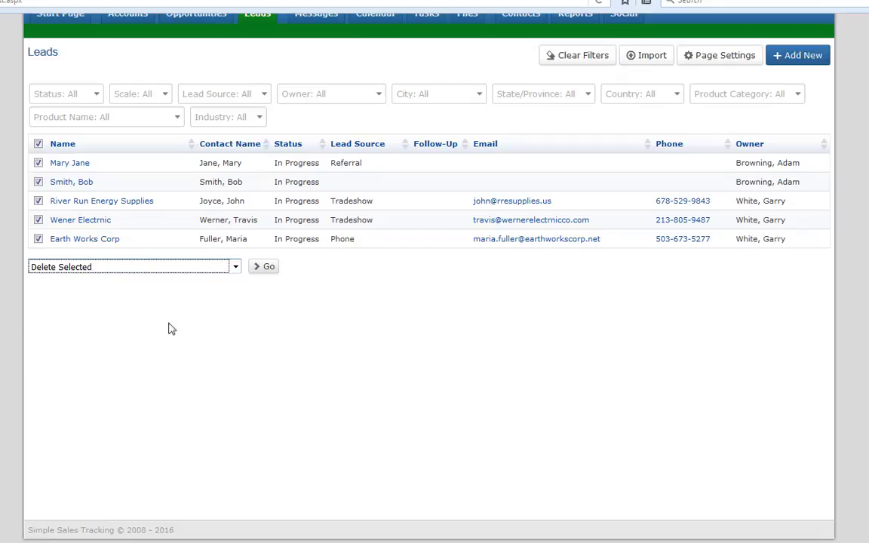
Reset the bulk action choice for the selected leads to the Select Bulk Action placeholder
{"action": "left_click", "coordinate": [216, 270]}
{"action": "left_click", "coordinate": [211, 282]}
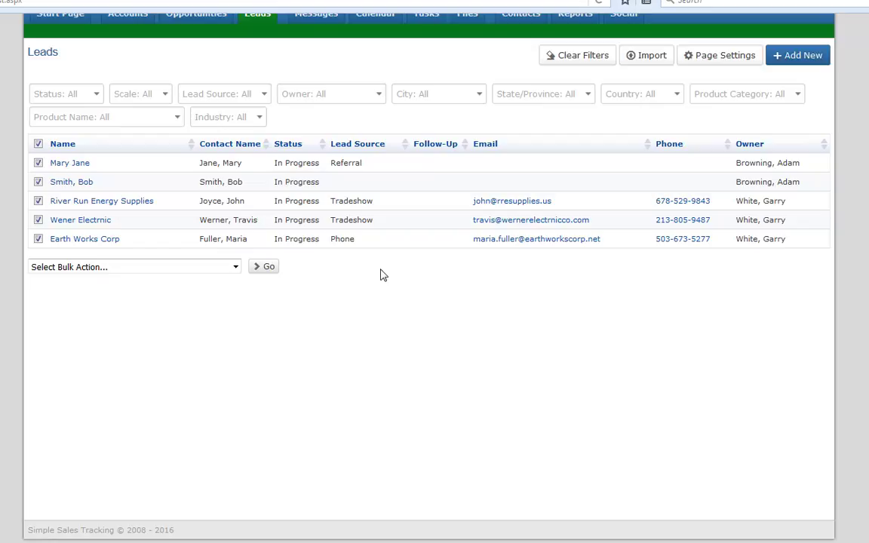
{"action": "scroll", "coordinate": [379, 278], "scroll_direction": "up", "scroll_amount": 2}
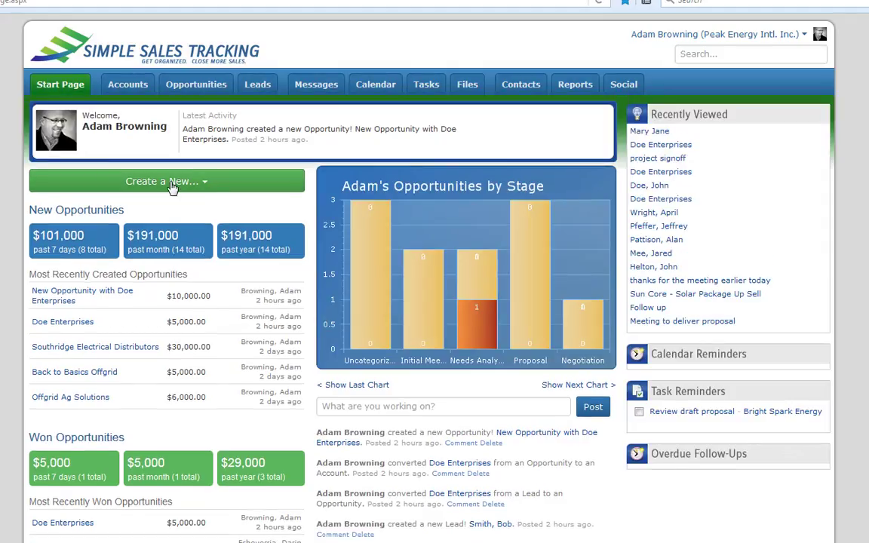
Check the import options offered for creating new records on the Start Page, and open the import for Contacts
{"action": "left_click", "coordinate": [172, 187]}
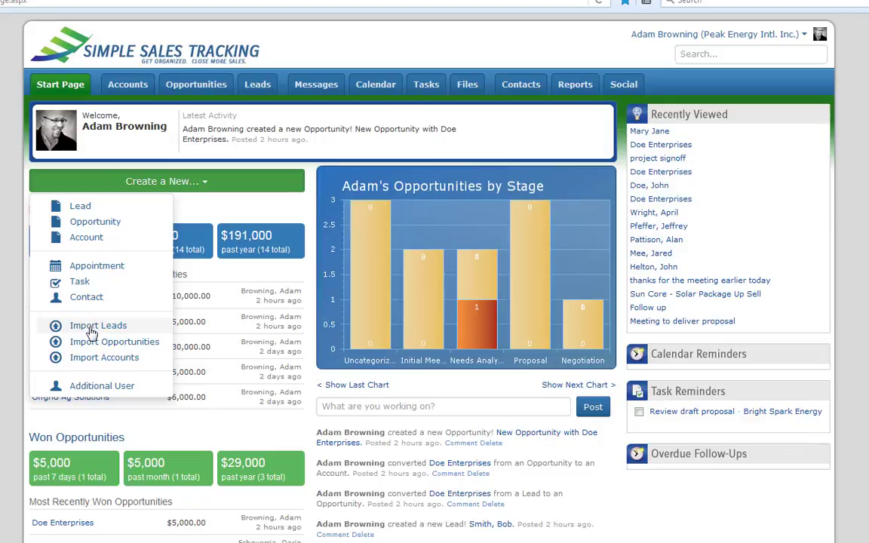
{"action": "left_click", "coordinate": [523, 84]}
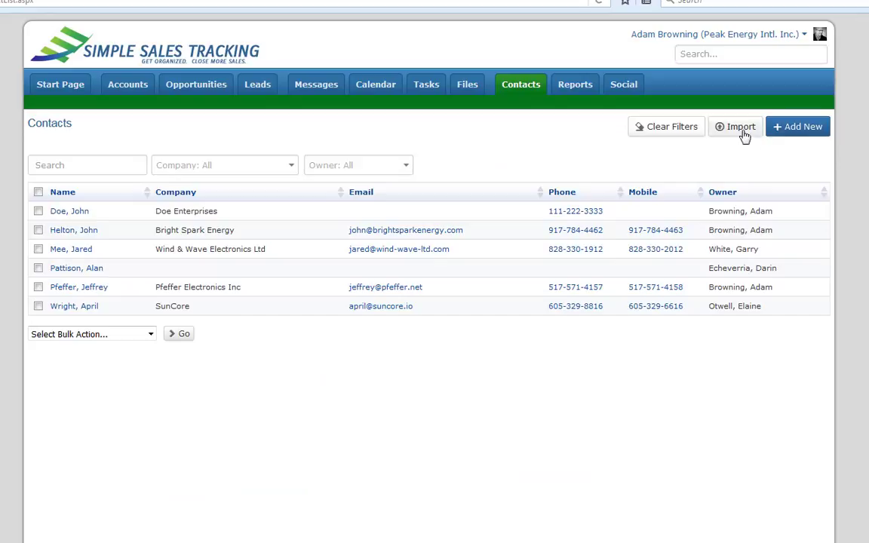
{"action": "left_click", "coordinate": [733, 136]}
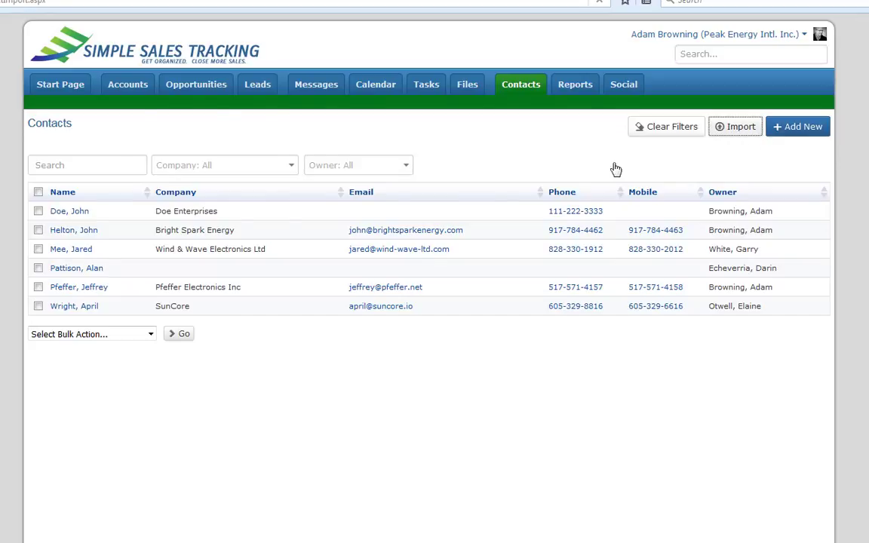